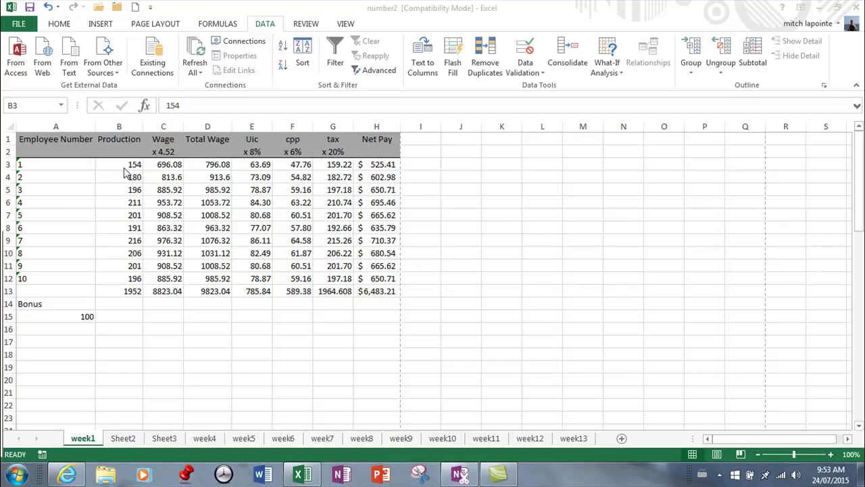
Clear the existing list validation from the Production cells B3:B12, applying the change to all cells with the same settings.
drag(125, 166, 135, 275)
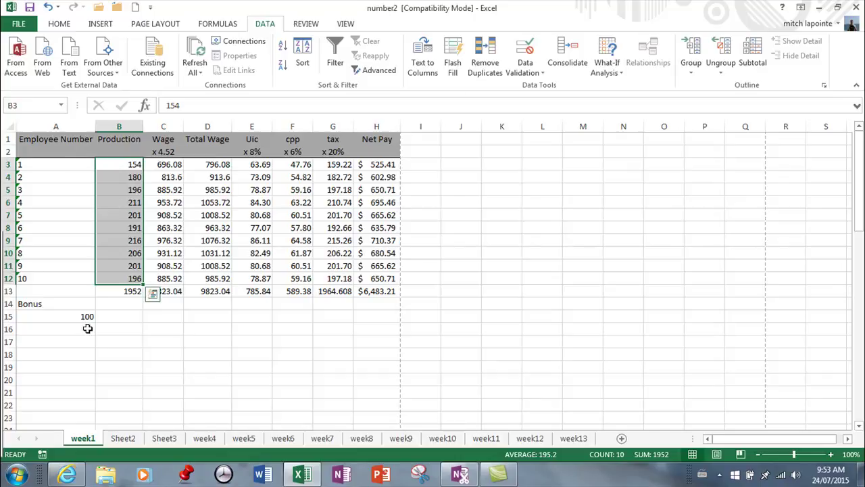
click(539, 73)
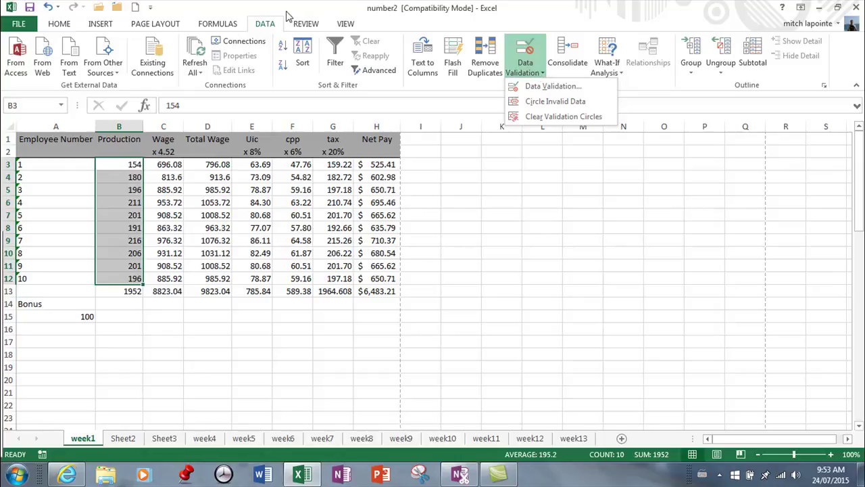
click(553, 87)
click(383, 261)
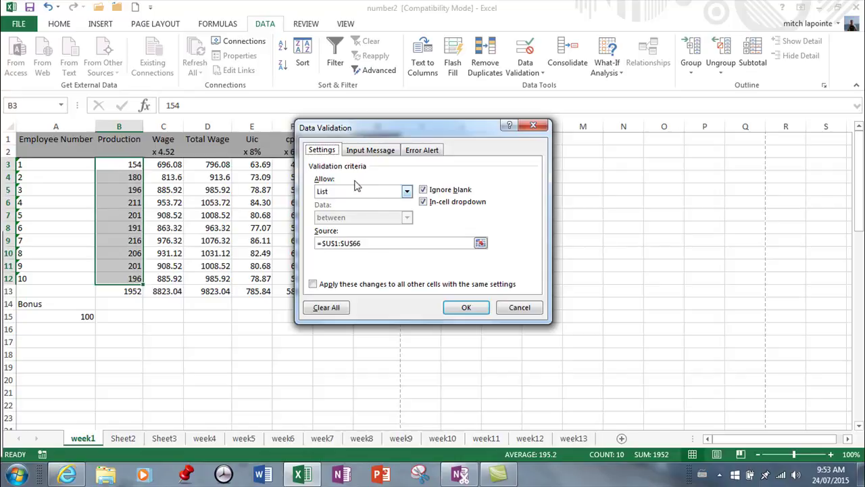
click(313, 284)
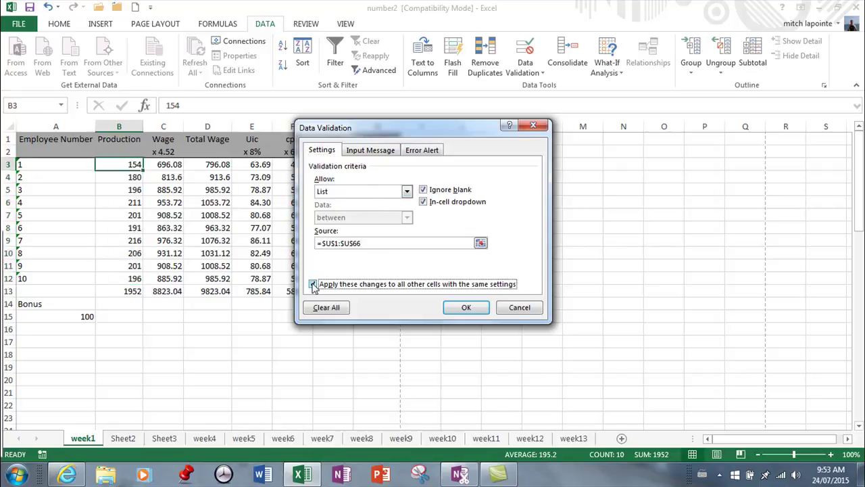
click(323, 310)
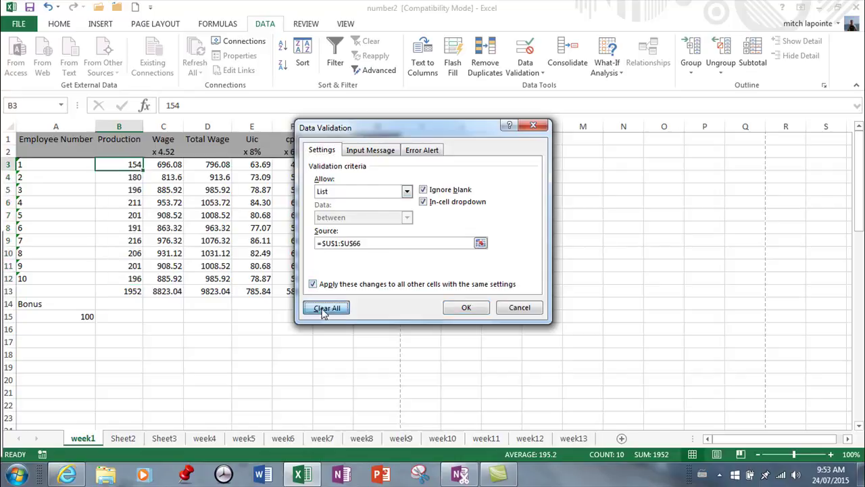
click(464, 309)
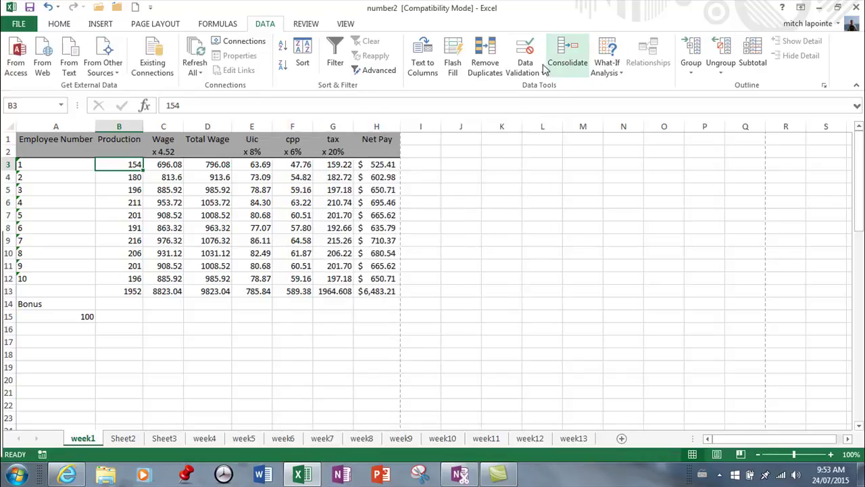
Restrict cell B3 to whole numbers between 150 and 220 with data validation.
click(526, 72)
click(544, 86)
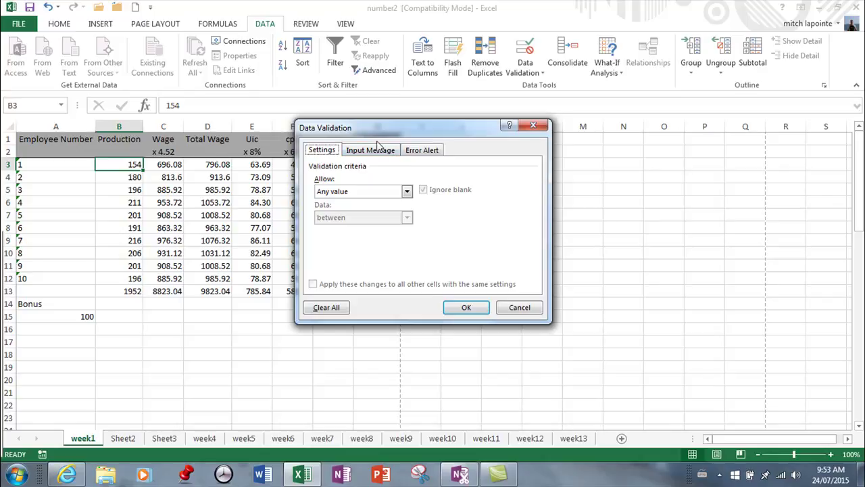
click(407, 192)
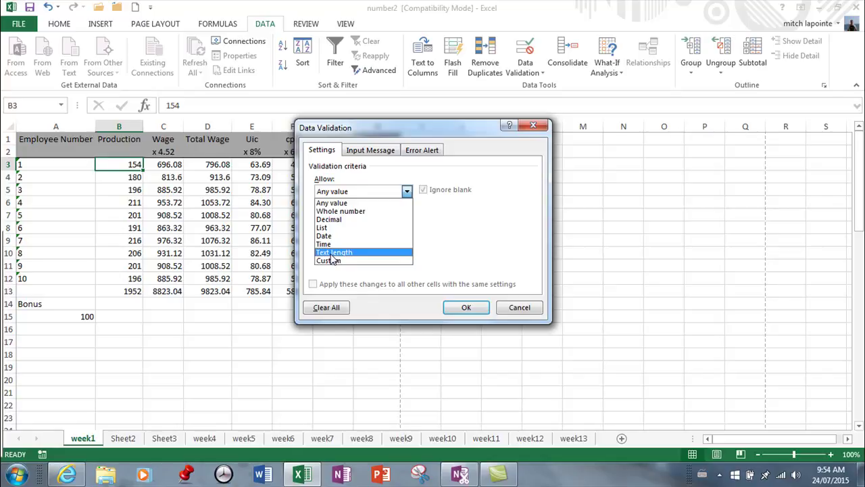
click(342, 211)
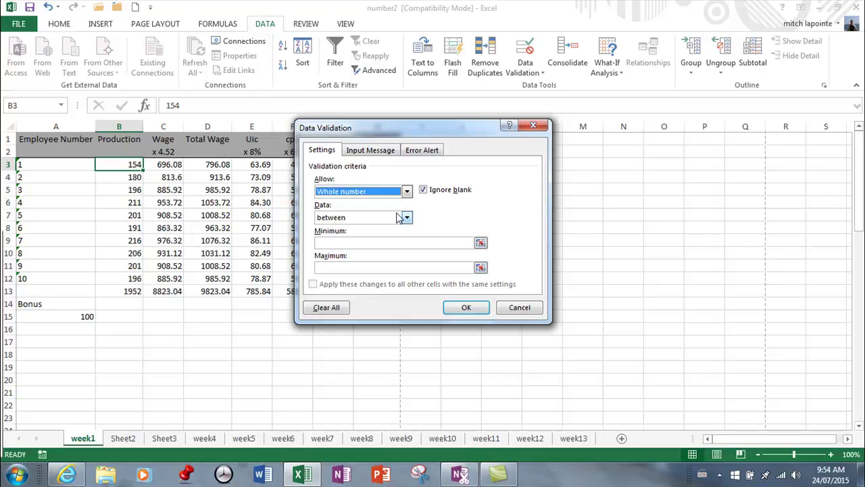
click(344, 242)
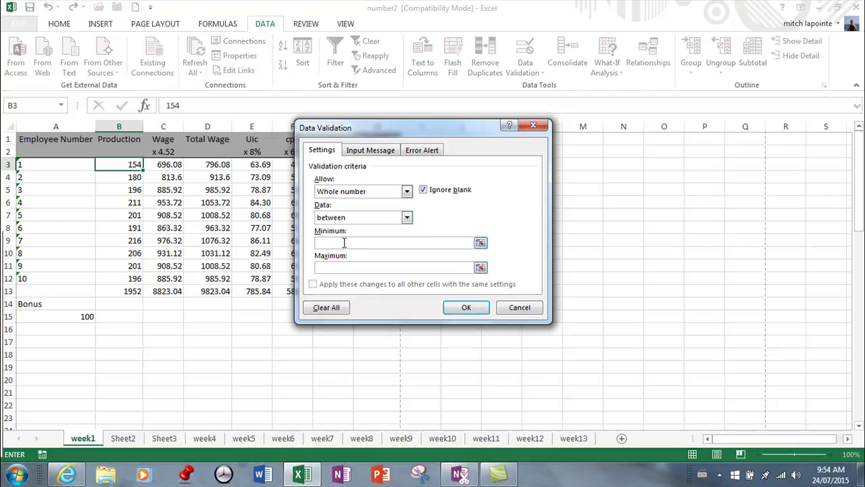
text(150)
click(337, 267)
text(220)
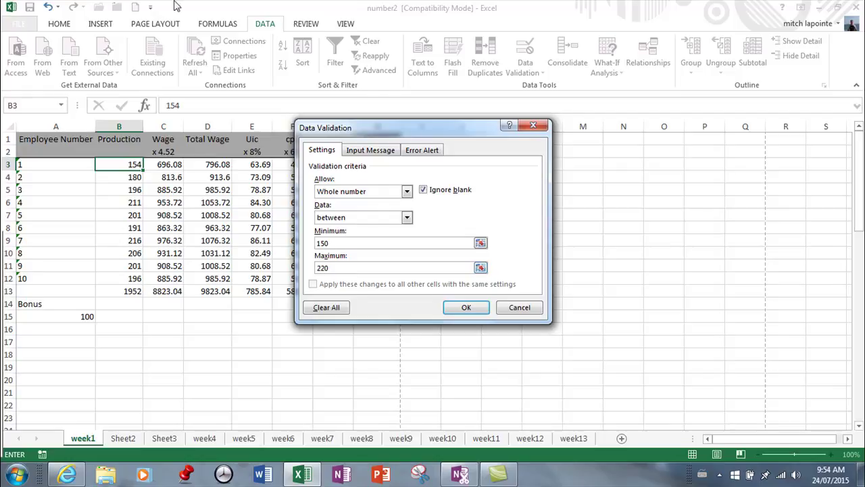
click(467, 308)
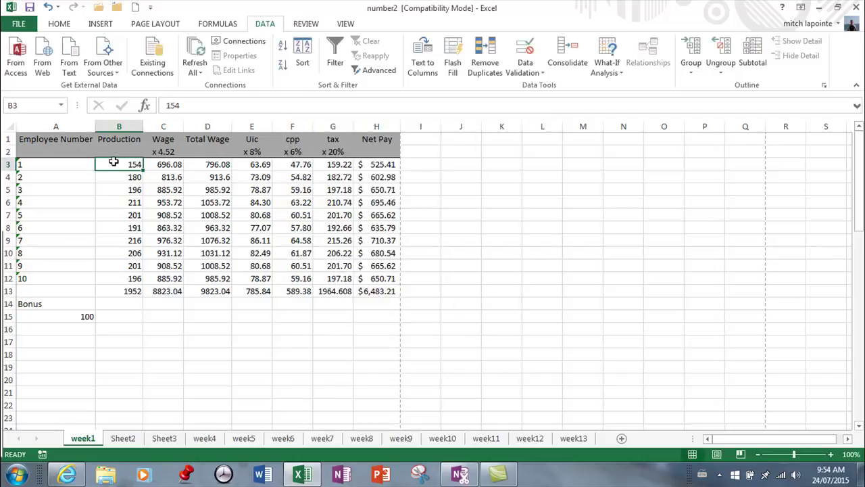
Try to enter 120 in cell B3 to test the whole-number limits, and cancel the entry.
text(12)
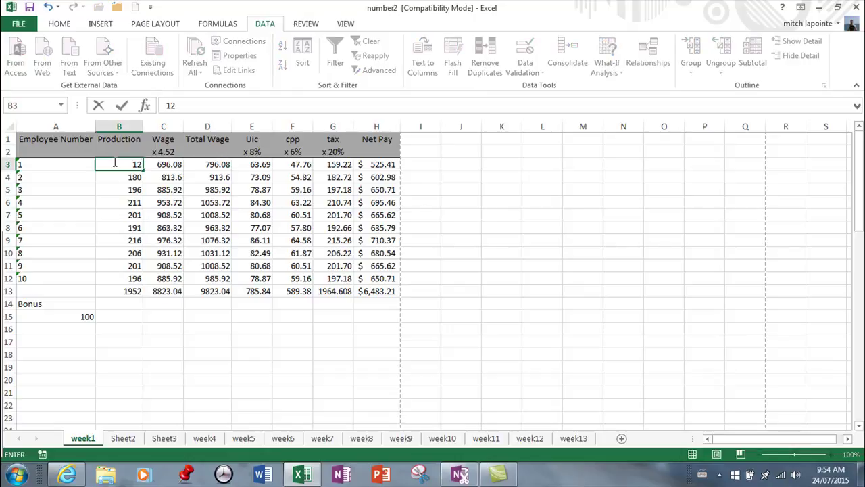
text(0)
key(Return)
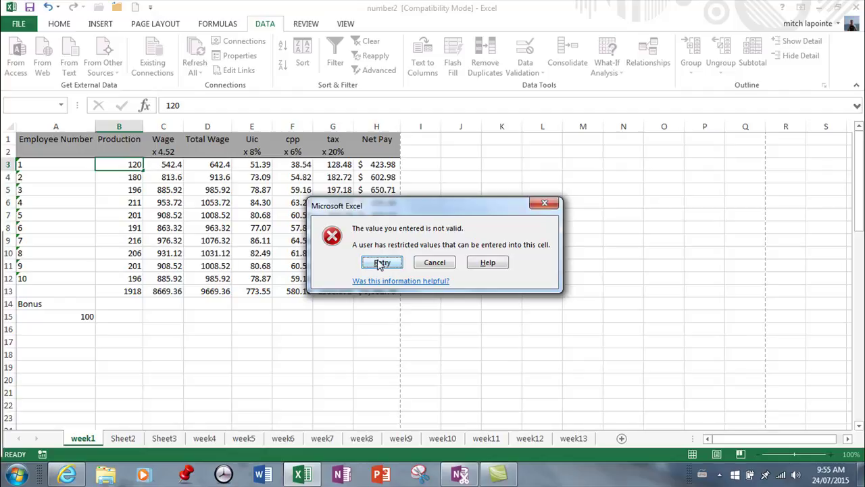
click(434, 263)
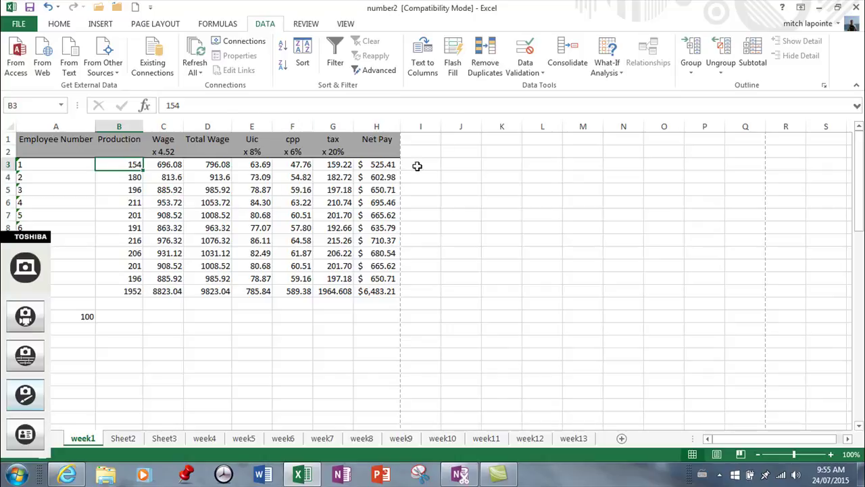
Erase the mixed validation settings from the Production cells B3:B12 so that they allow any value.
drag(117, 169, 119, 277)
click(526, 70)
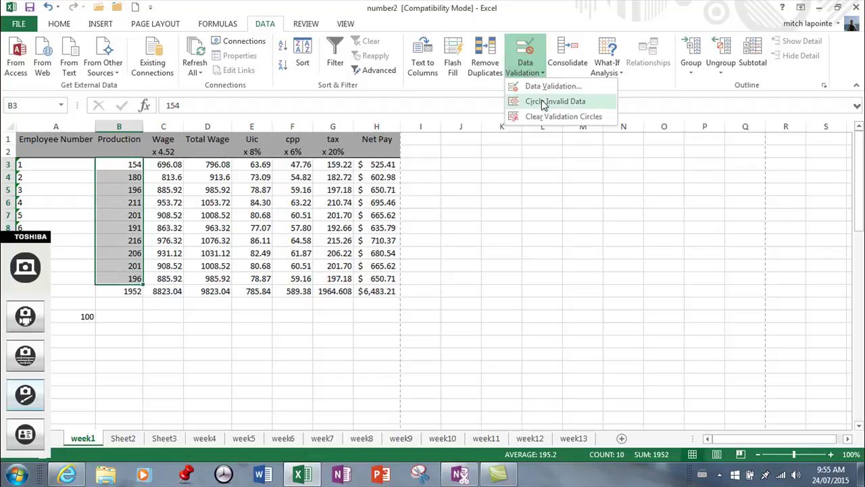
click(545, 88)
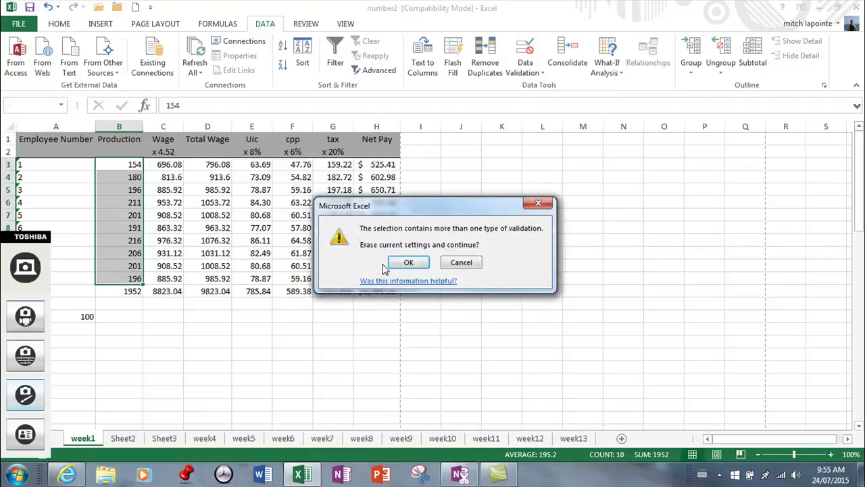
click(406, 267)
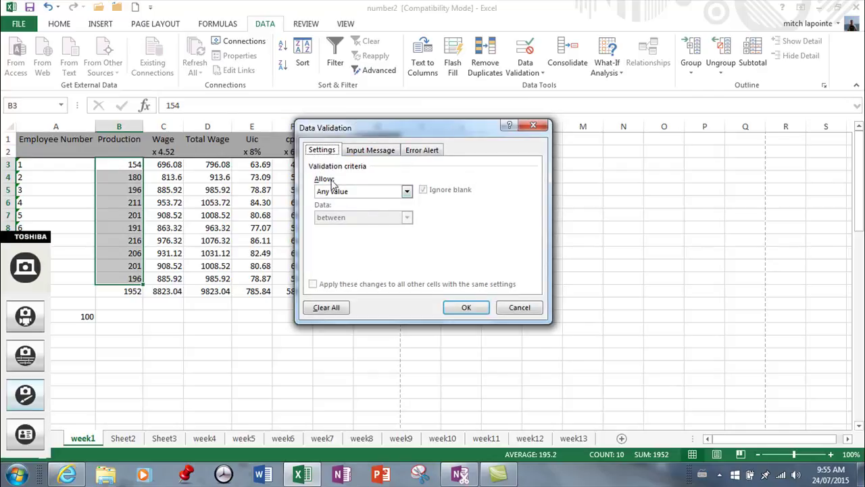
click(327, 309)
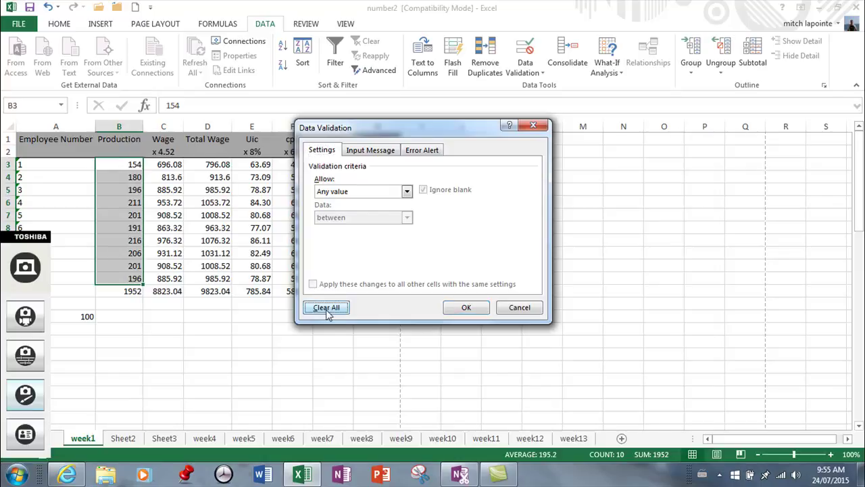
click(464, 308)
click(478, 281)
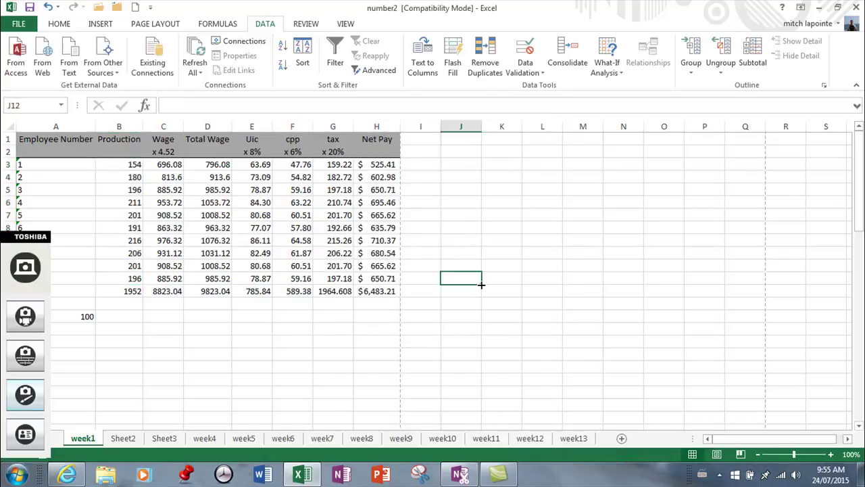
Apply list validation with an in-cell dropdown to Production cells B3:B12, using =$U$1:$U$66 as the source.
scroll(226, 273, down, 1)
scroll(226, 273, up, 1)
drag(131, 164, 121, 282)
click(526, 69)
click(546, 82)
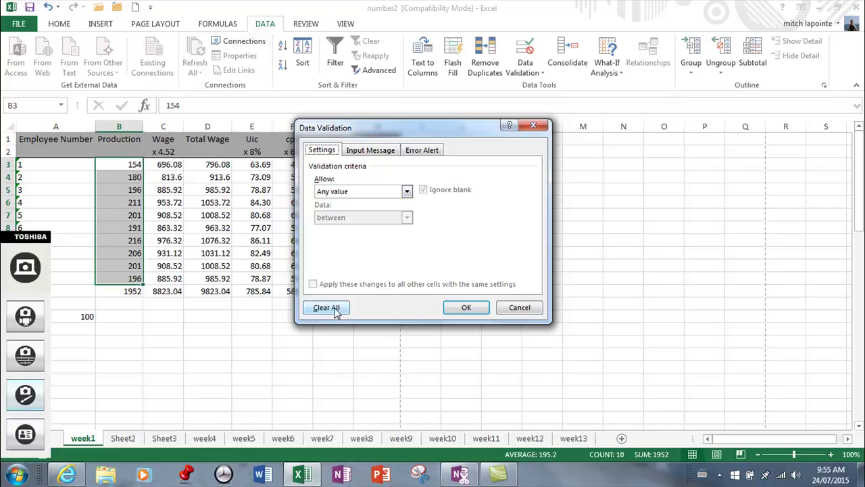
click(406, 191)
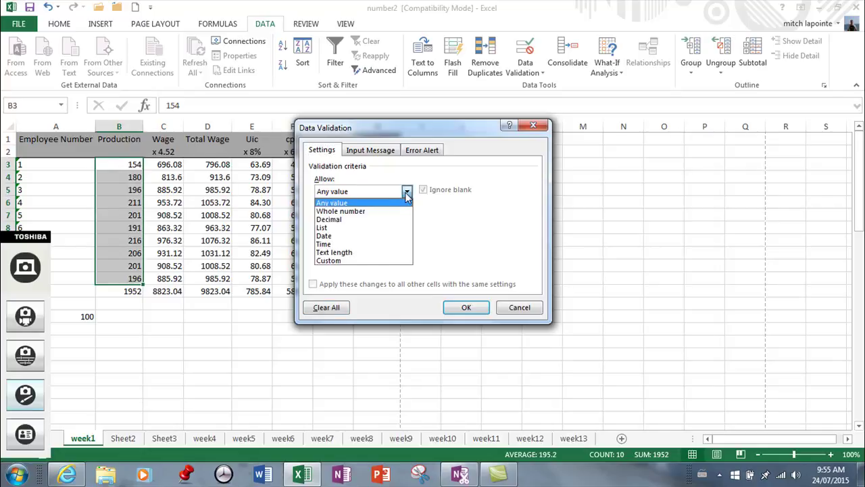
click(322, 228)
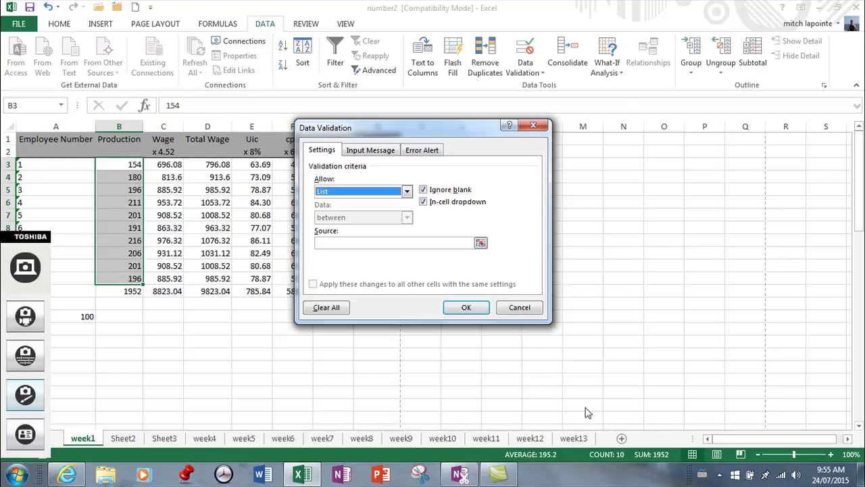
click(481, 243)
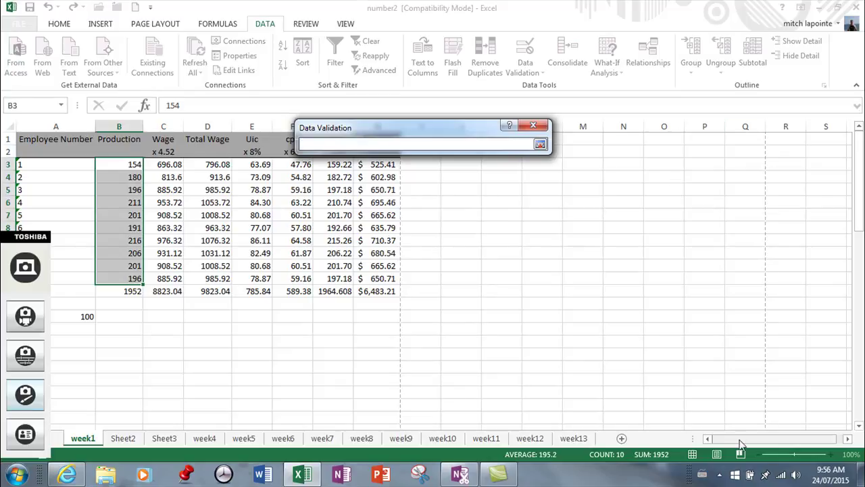
drag(741, 444, 745, 443)
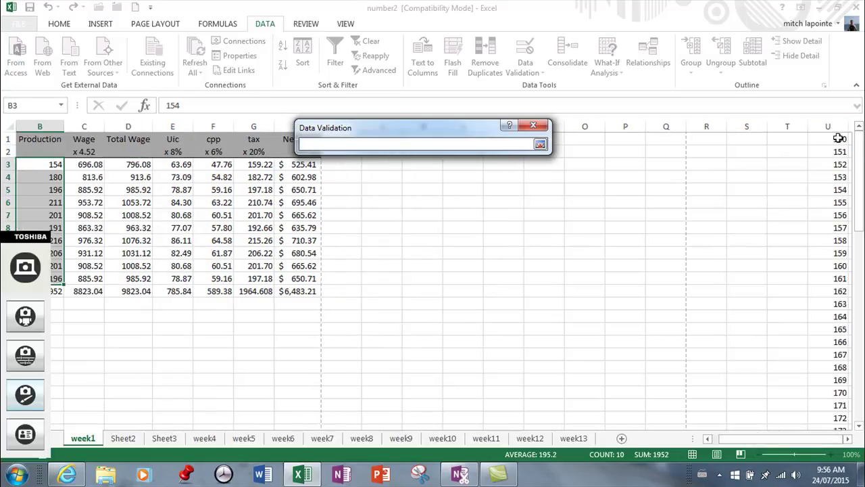
drag(838, 138, 845, 380)
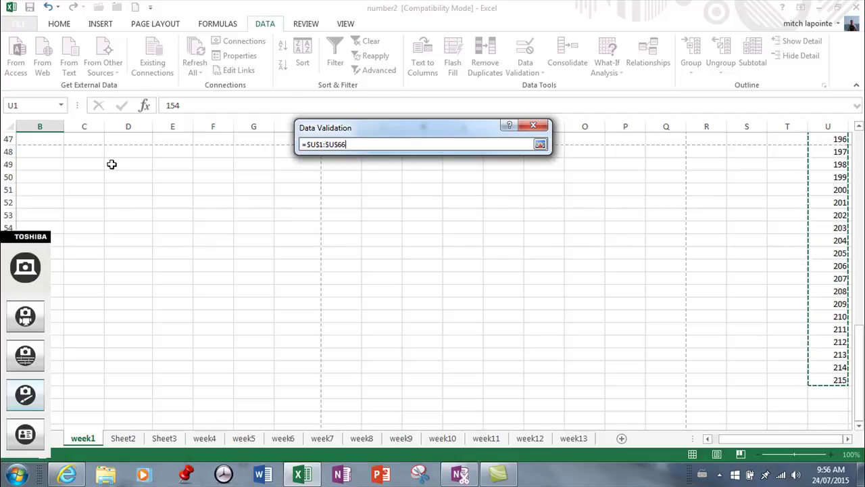
key(Return)
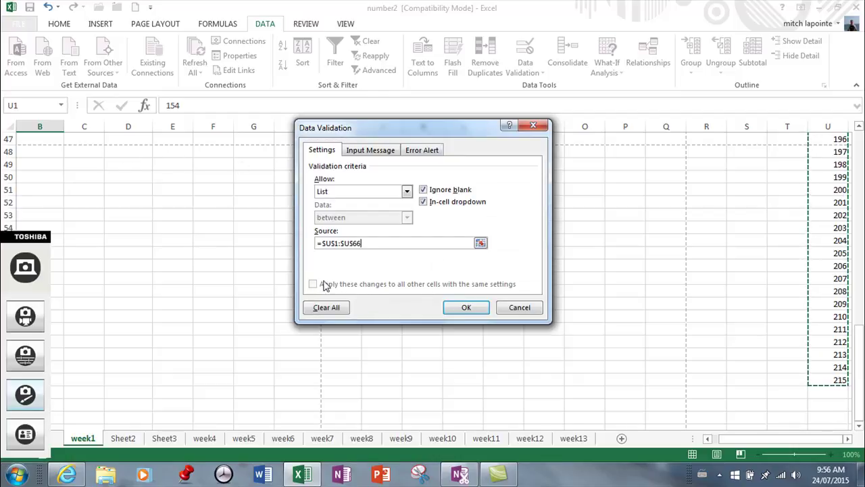
click(469, 307)
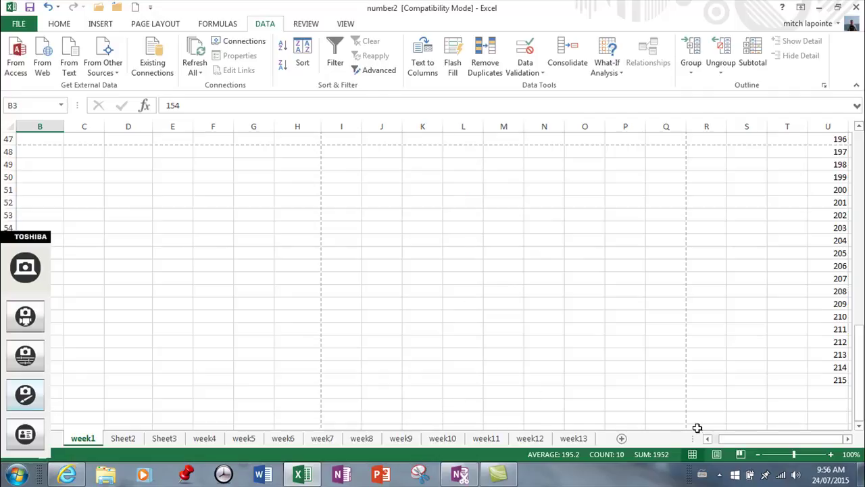
Try to enter 120 in cell B3 to test the list restriction, and cancel the entry.
drag(721, 438, 715, 443)
scroll(63, 195, up, 15)
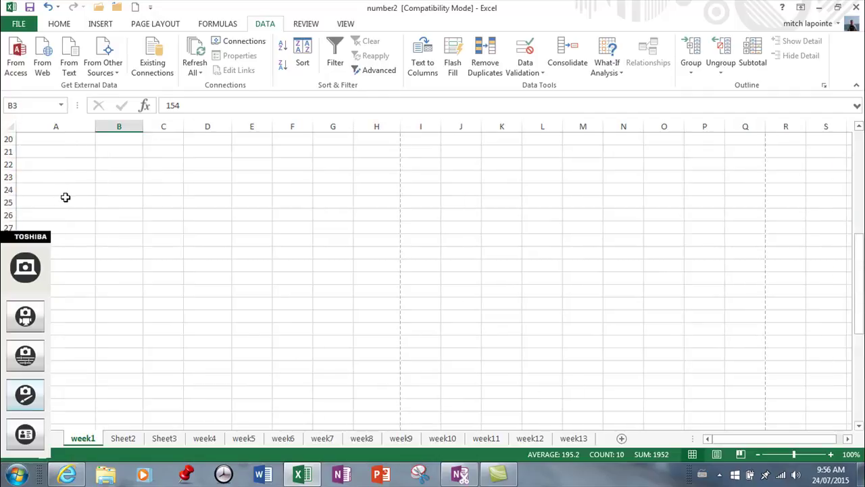
click(126, 165)
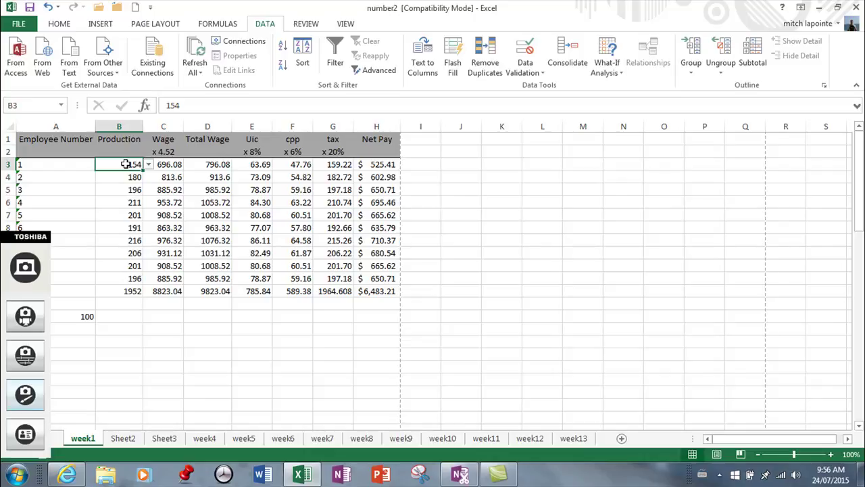
text(120)
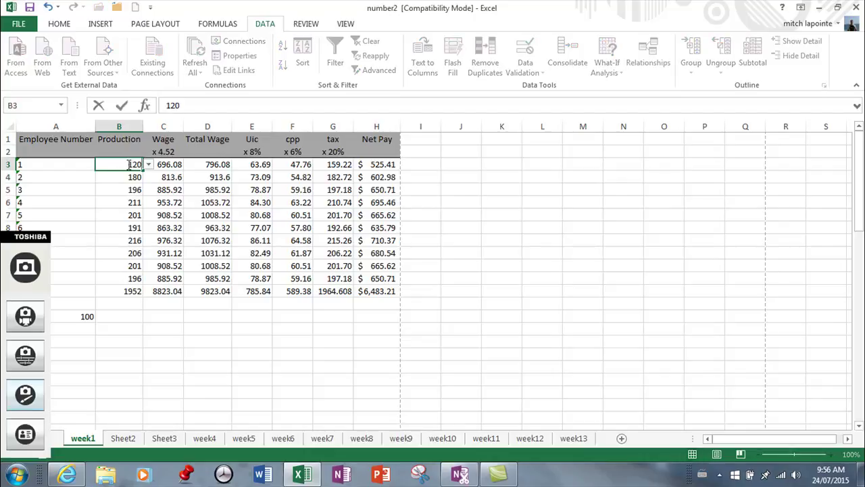
key(Return)
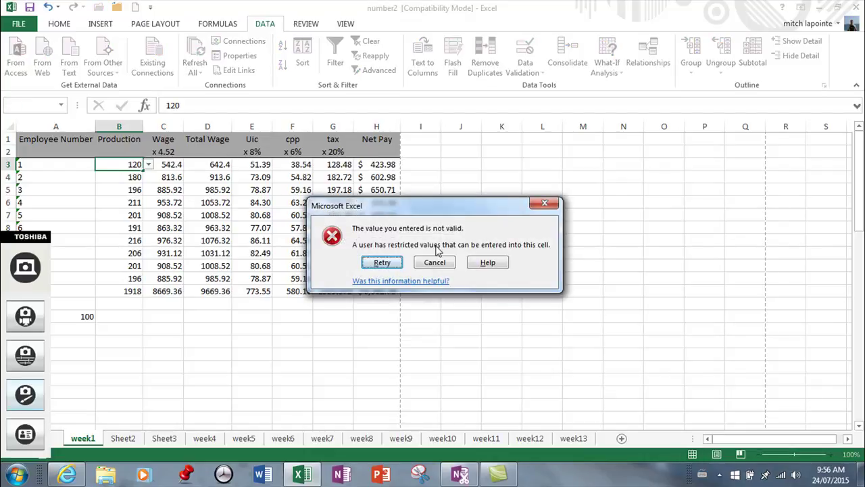
click(423, 264)
Choose 199 from the list of allowed values as employee 1's production in cell B3.
click(148, 165)
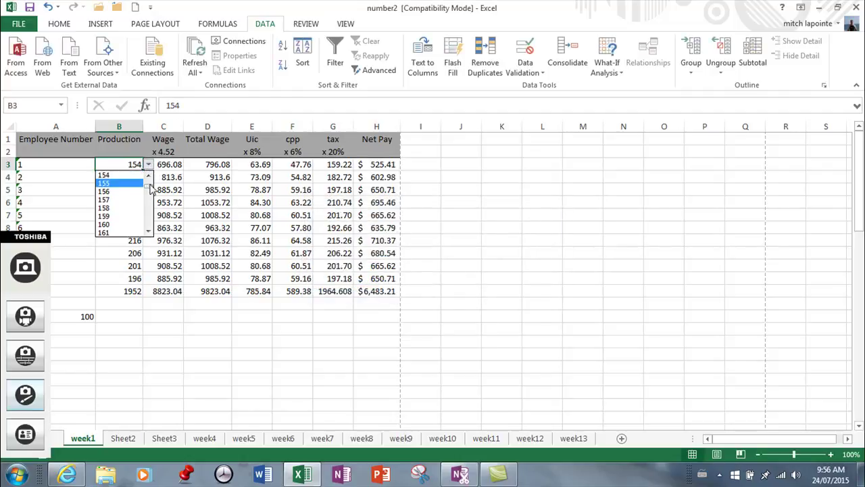
scroll(150, 196, up, 1)
scroll(150, 202, down, 15)
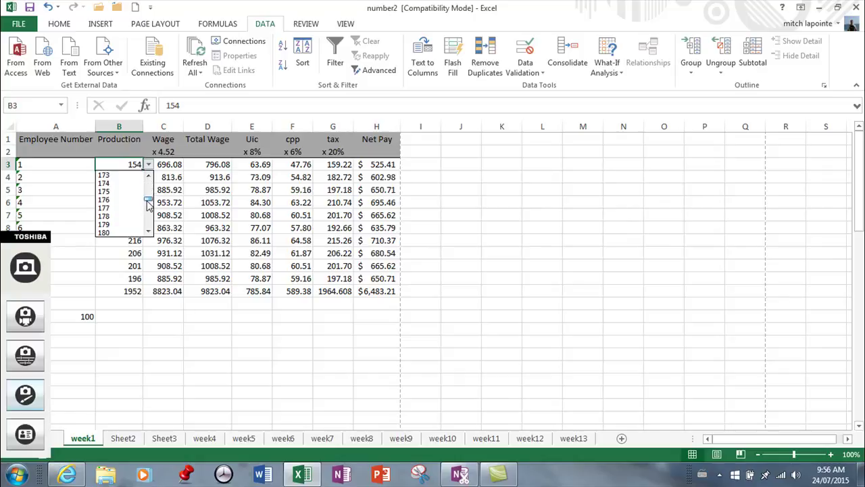
click(112, 217)
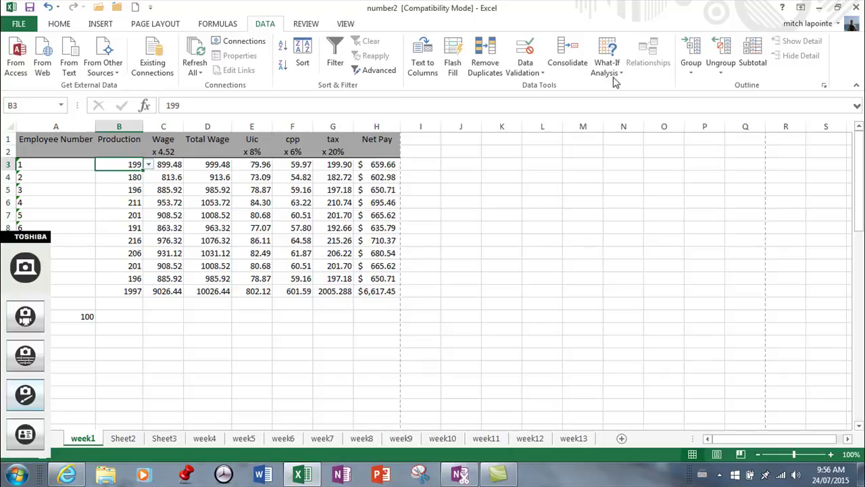
Clear the list validation from Production cells B3:B12, applying the change to all other cells with the same settings.
drag(131, 164, 133, 279)
click(526, 68)
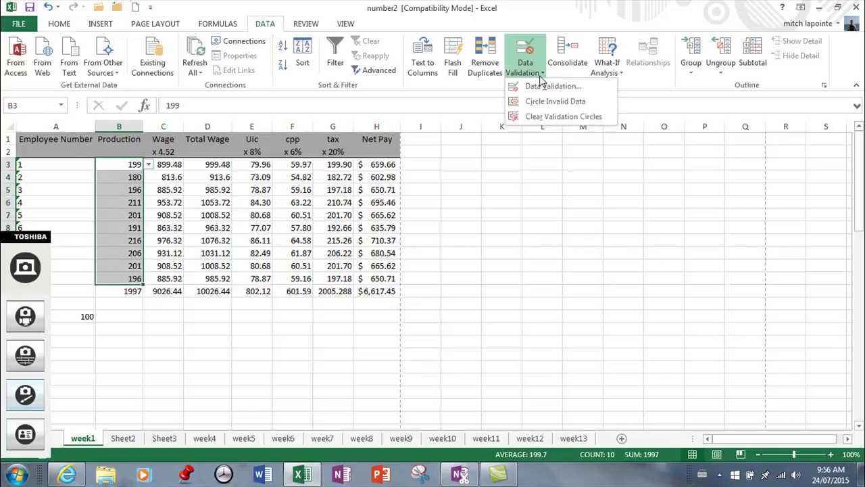
click(549, 87)
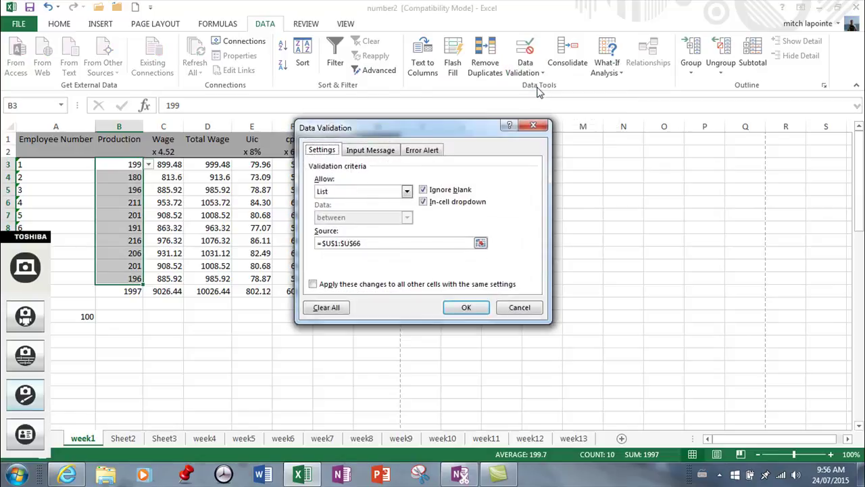
click(315, 285)
click(328, 307)
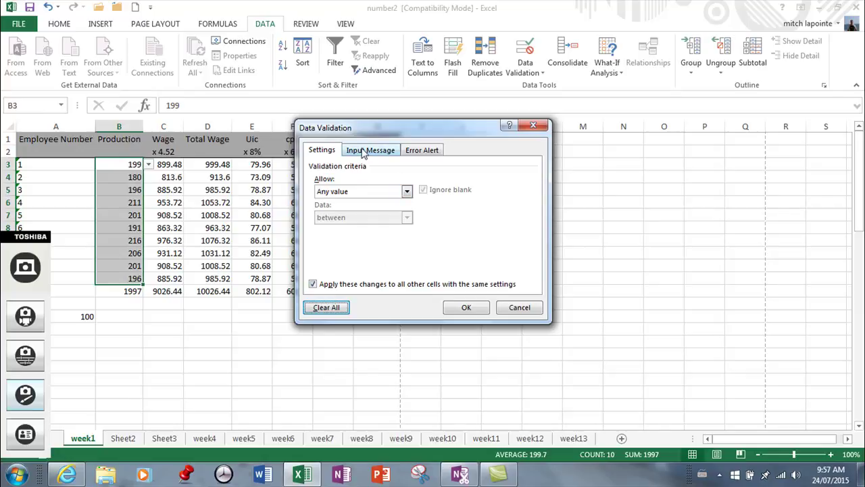
Restrict Production cells B3:B12 to whole numbers between a minimum of 150 and a maximum of 205.
click(407, 192)
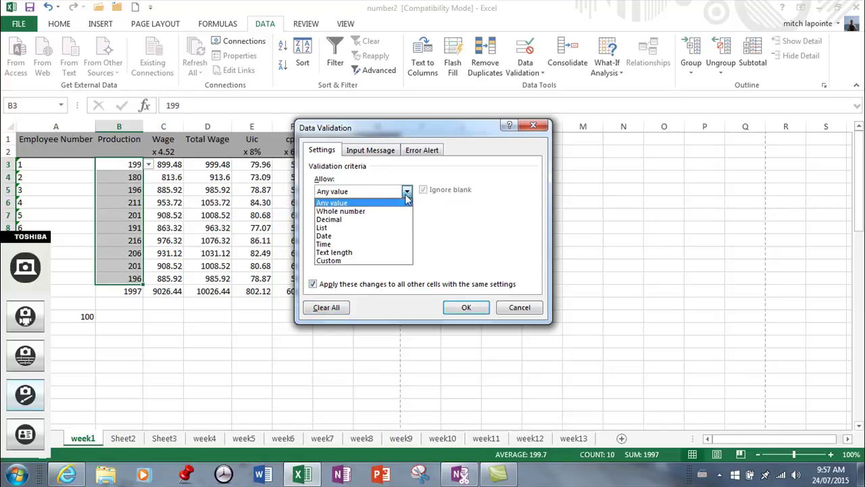
click(337, 212)
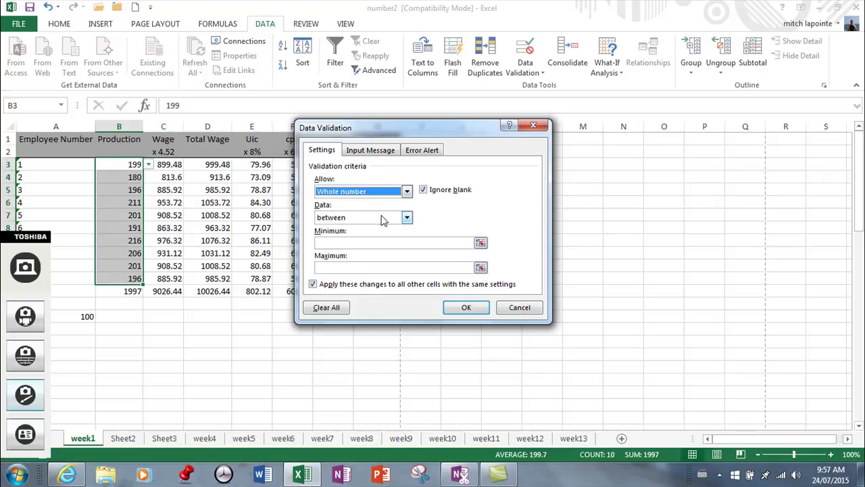
click(399, 245)
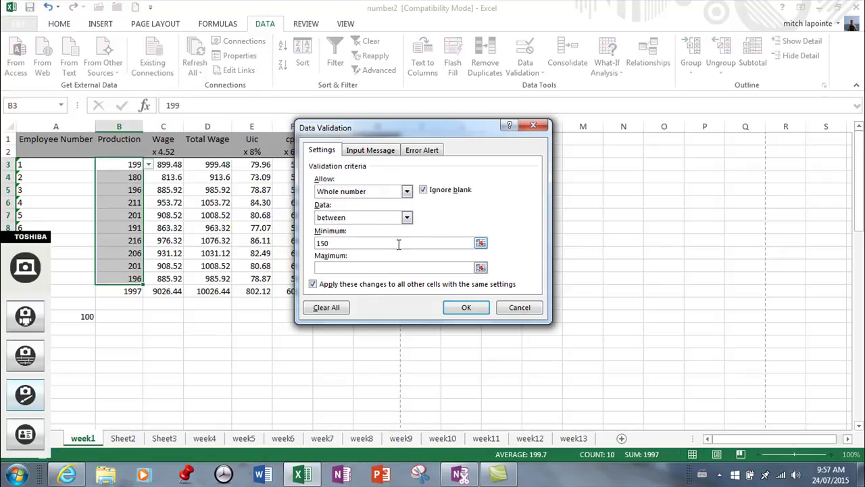
click(383, 268)
text(205)
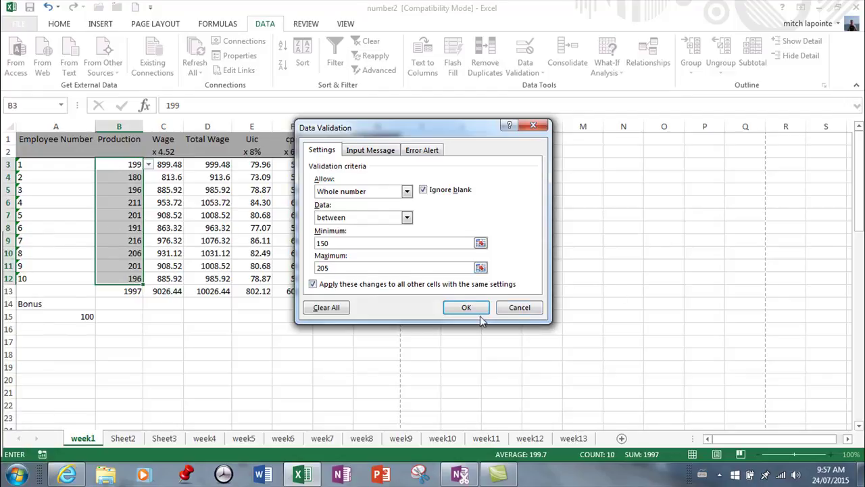
Add an input message titled "error" with the text "150-205" to the validation of Production cells B3:B12.
click(382, 151)
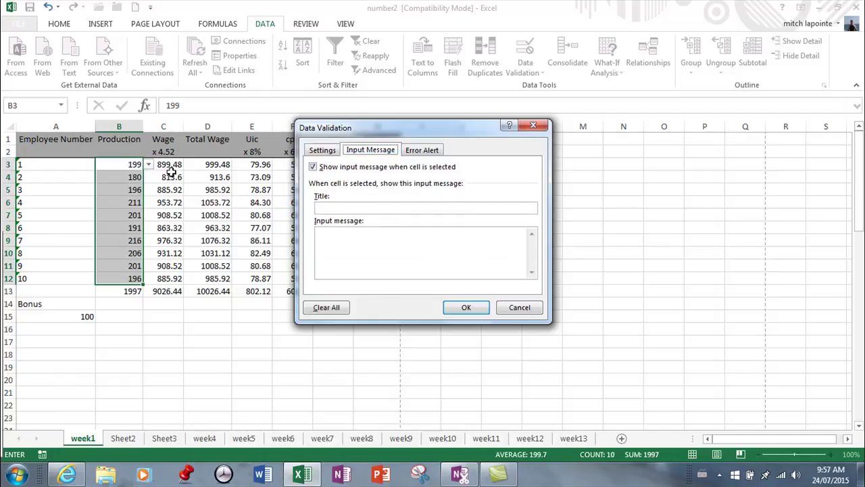
click(333, 207)
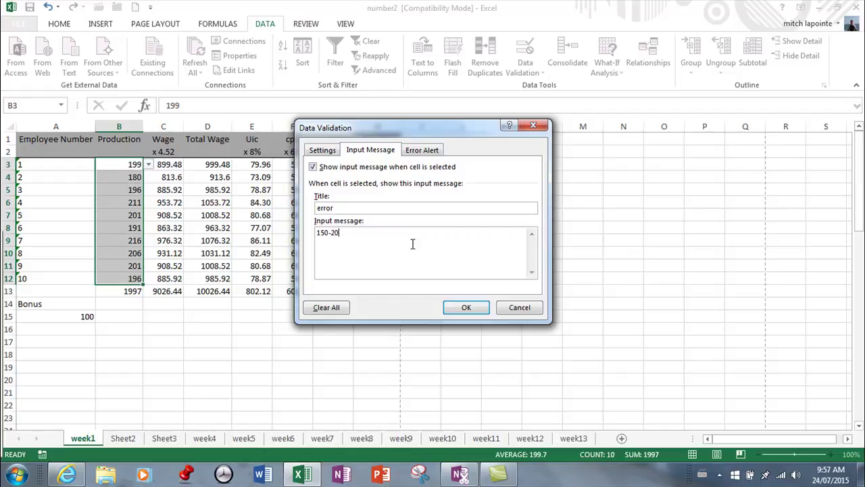
click(330, 151)
click(365, 150)
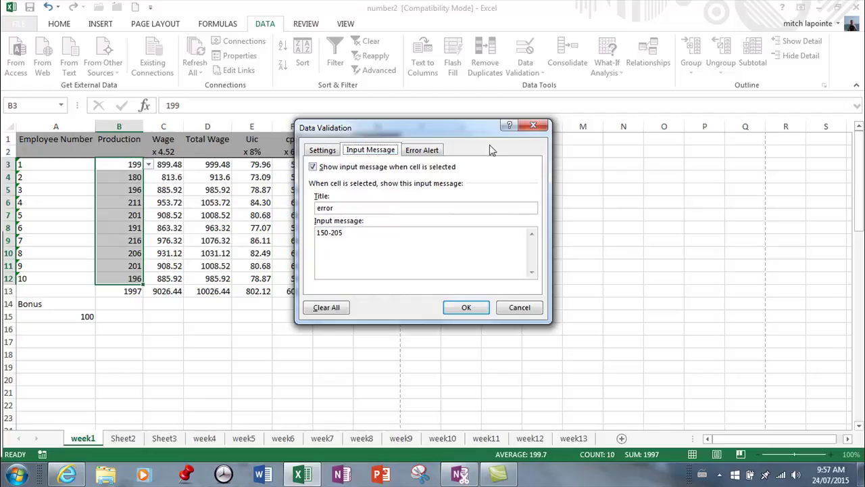
Add a Stop error alert titled "hey dummy!" with the message "150-205" and apply the validation to the Production cells.
click(432, 153)
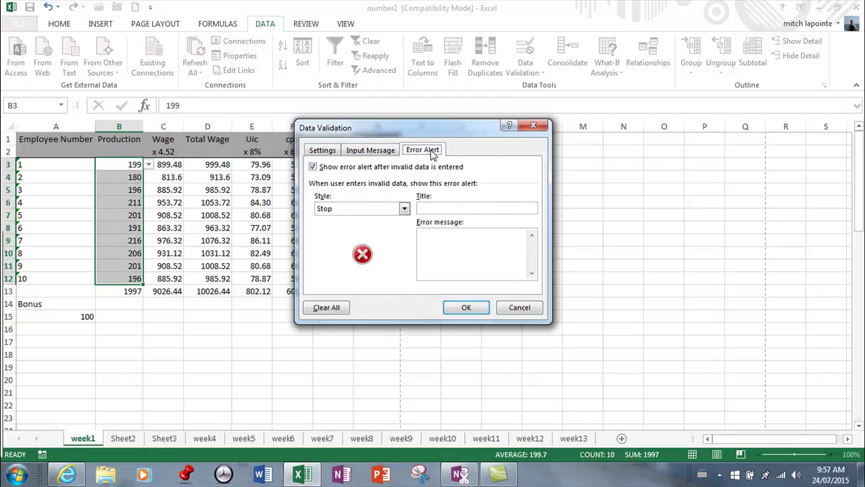
click(442, 208)
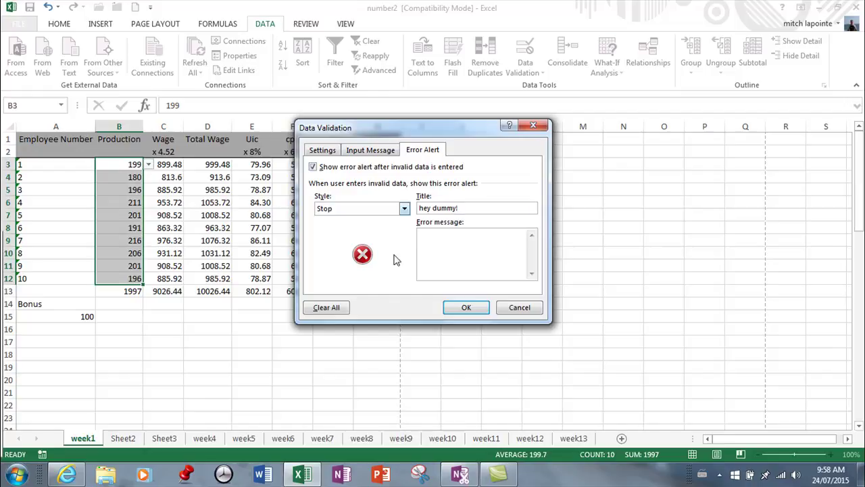
click(451, 233)
click(474, 306)
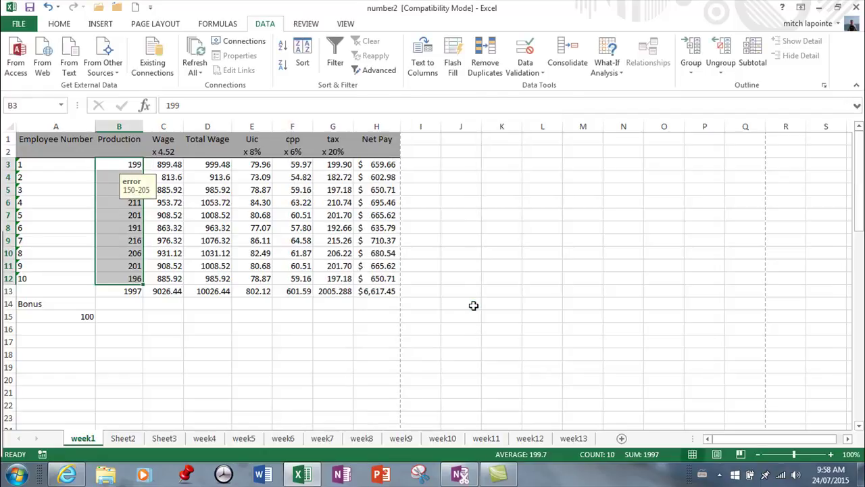
Select Production cell B3 to check the input message it displays.
click(187, 342)
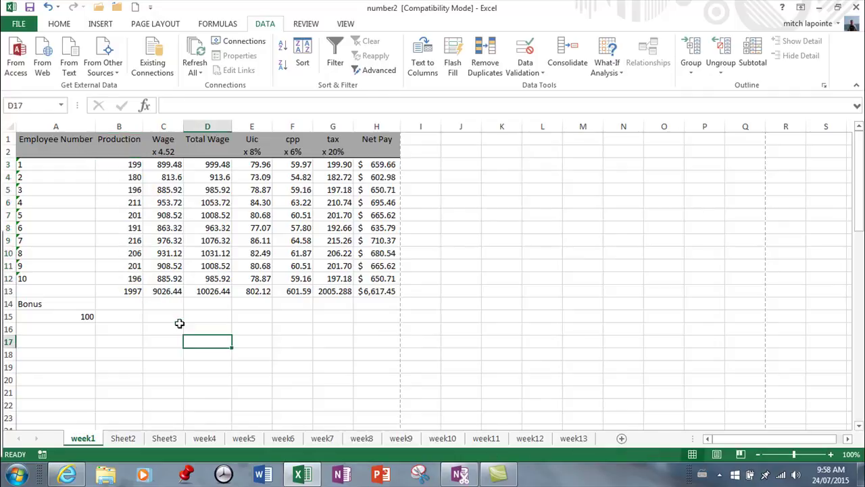
click(125, 165)
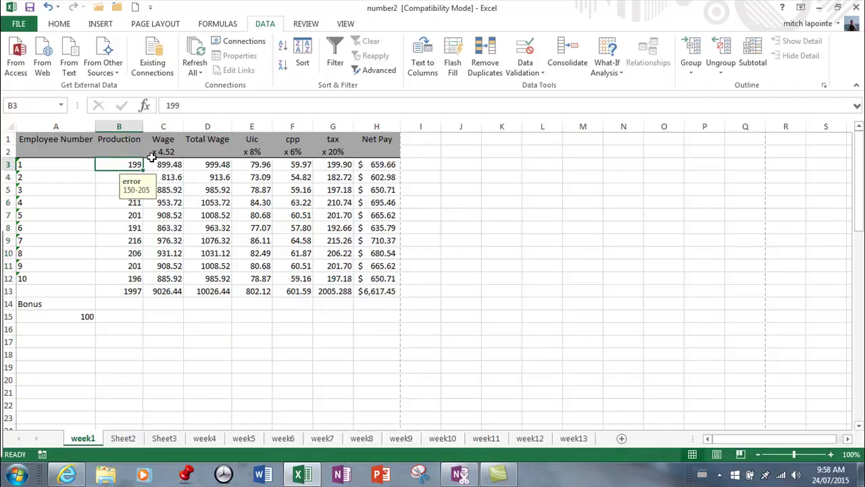
key(ctrl+Down)
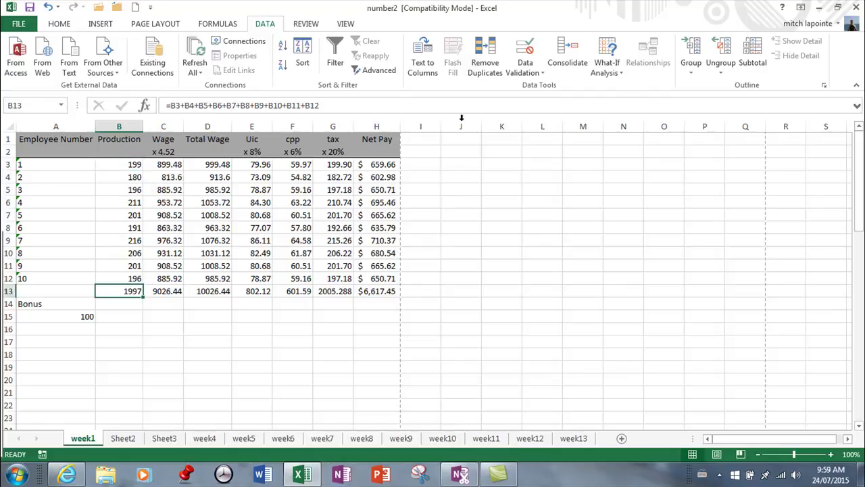
Change the input message title of Production cell B3 to "Must type".
click(114, 164)
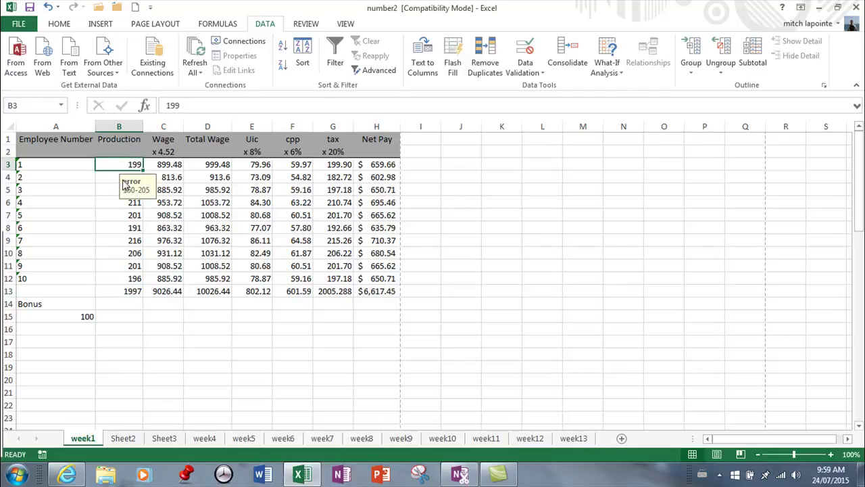
click(537, 73)
click(537, 88)
click(370, 151)
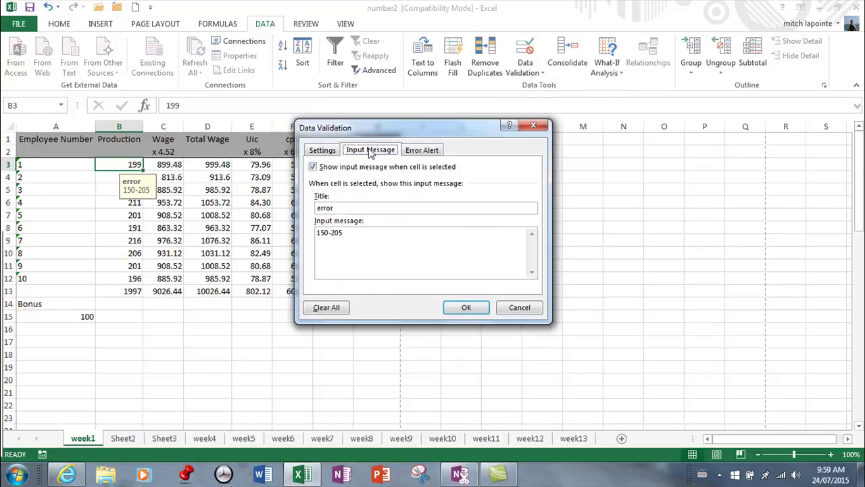
drag(338, 208, 303, 194)
text(Must)
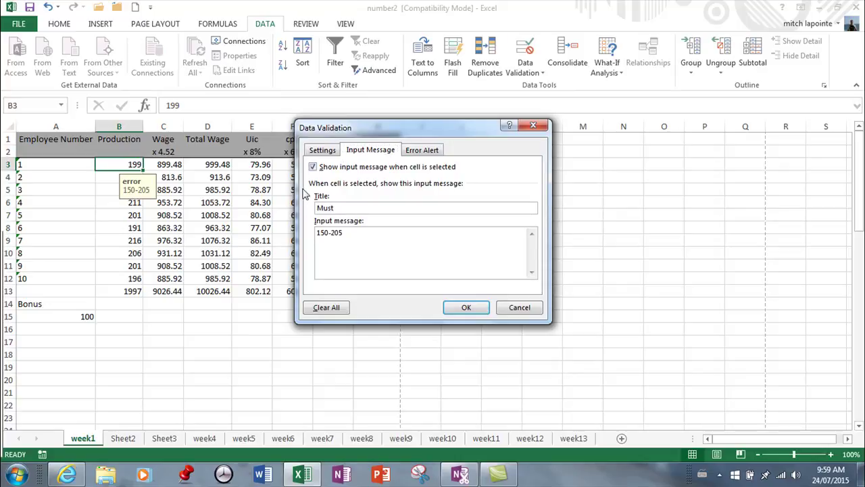
text( b)
click(466, 307)
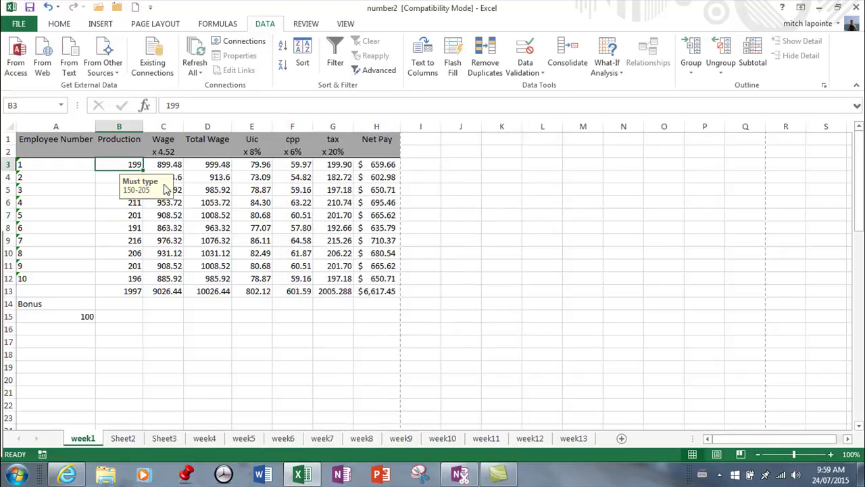
Change the input message title of Production cells B4:B12 to "Must type" and check the message on B8 and B12.
click(107, 176)
drag(117, 177, 118, 279)
click(525, 70)
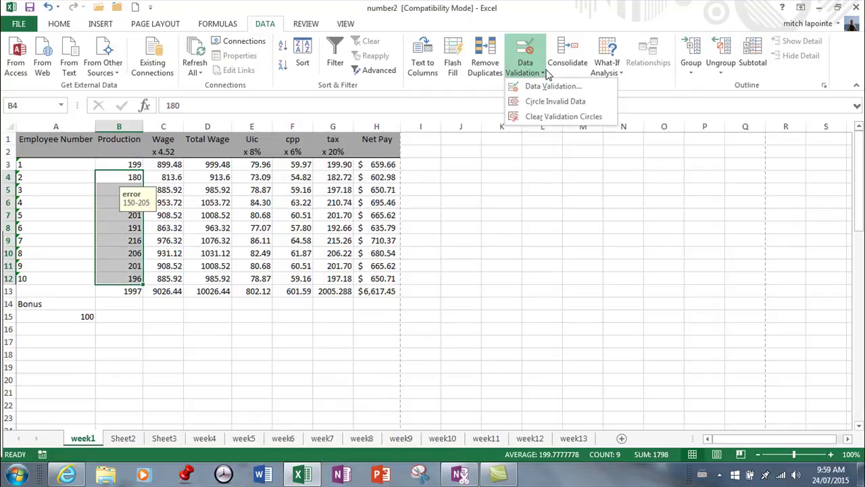
click(544, 87)
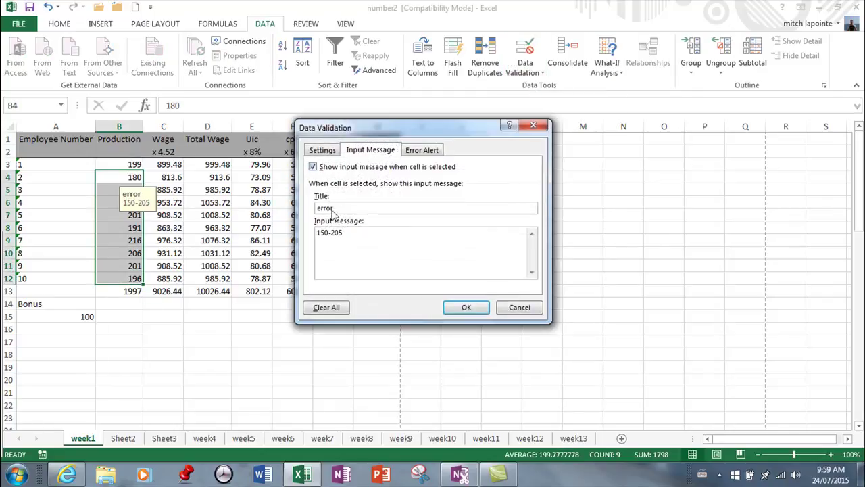
drag(318, 209, 336, 209)
text(Must type)
key(Home)
key(Delete)
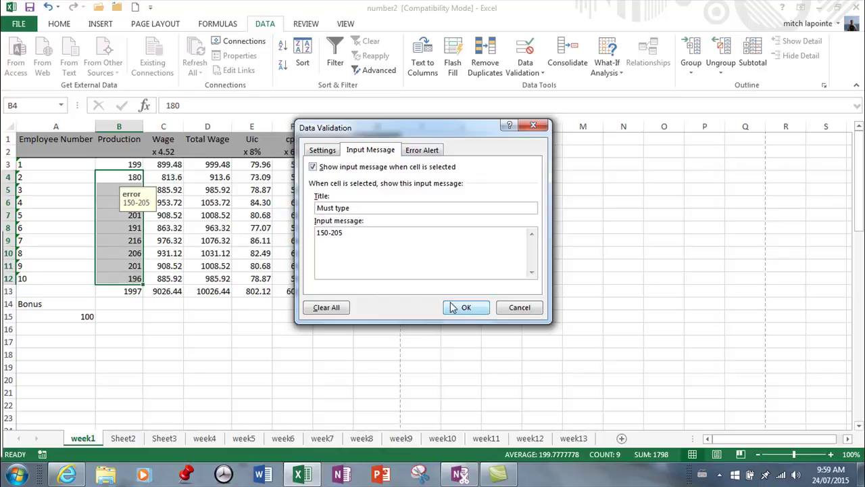
click(457, 306)
click(120, 226)
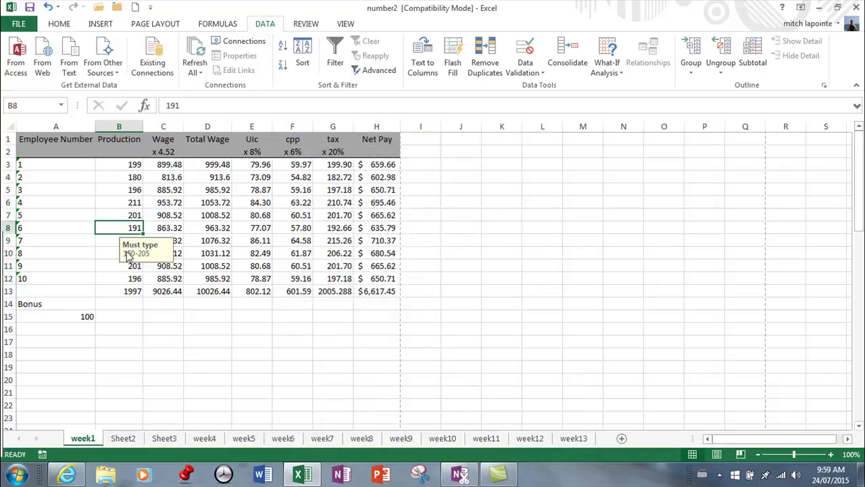
click(107, 279)
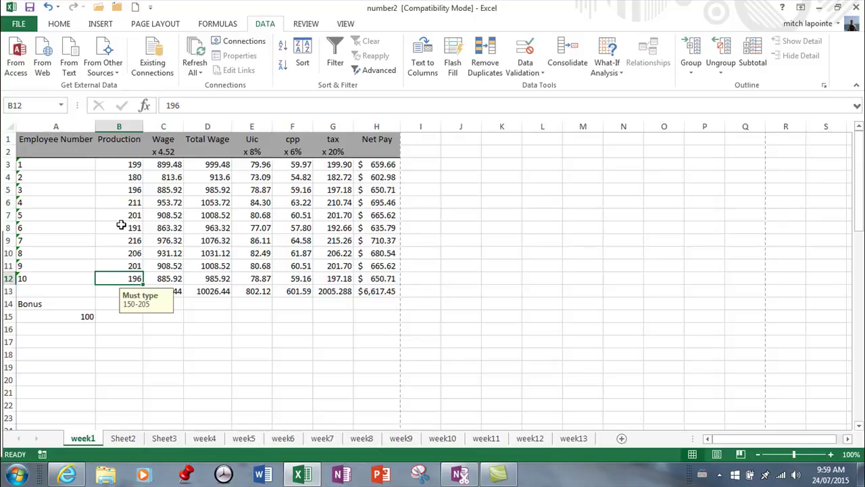
Try to enter 206 in cell B10 to test the whole-number limit, and cancel the entry.
click(128, 254)
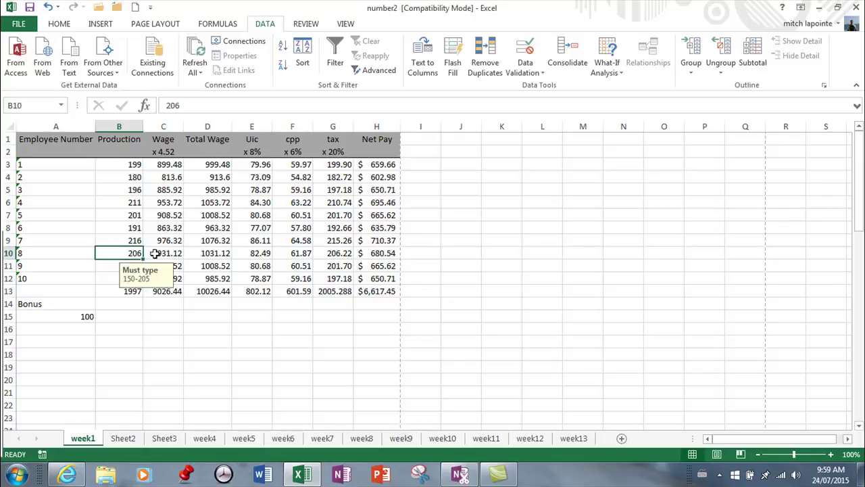
text(20)
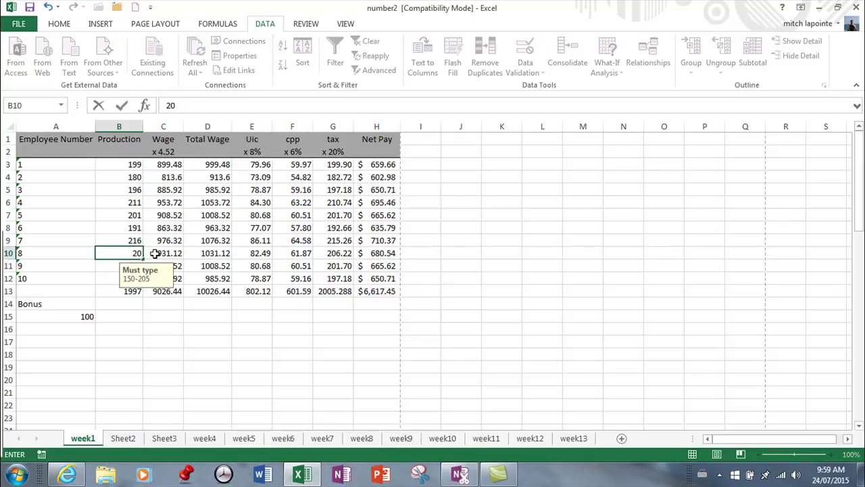
text(6)
key(Return)
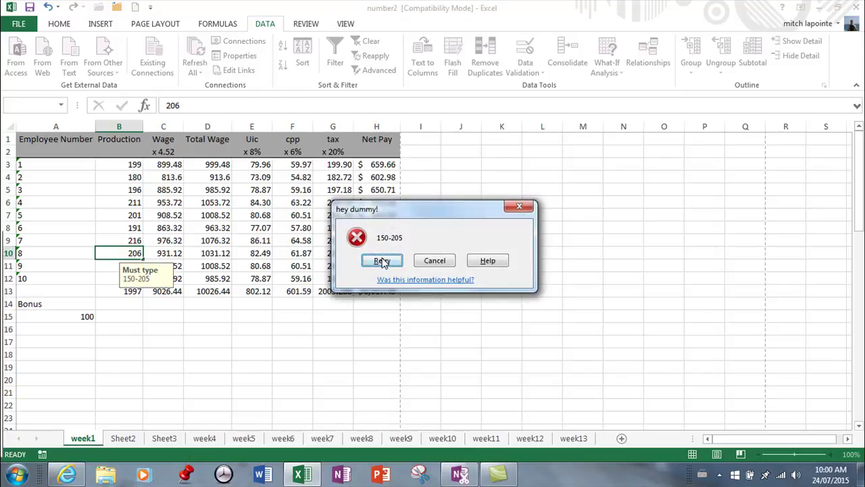
click(435, 260)
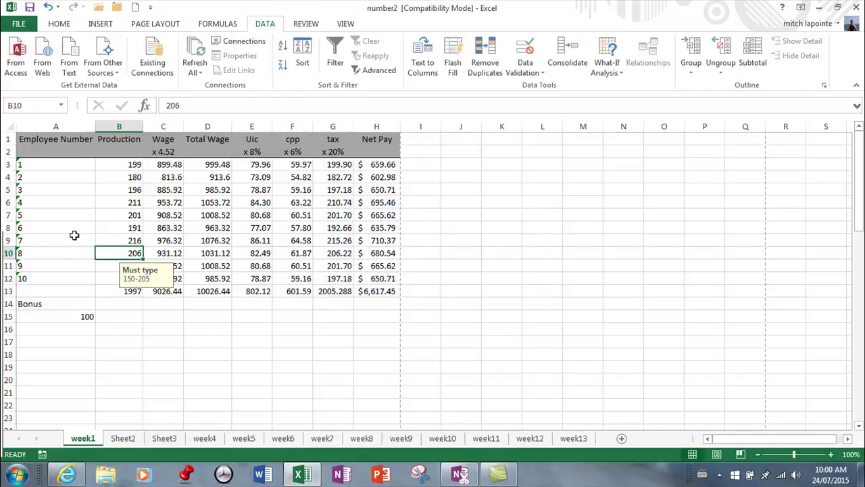
Enter 205 as employee 8's production in cell B10.
text(20)
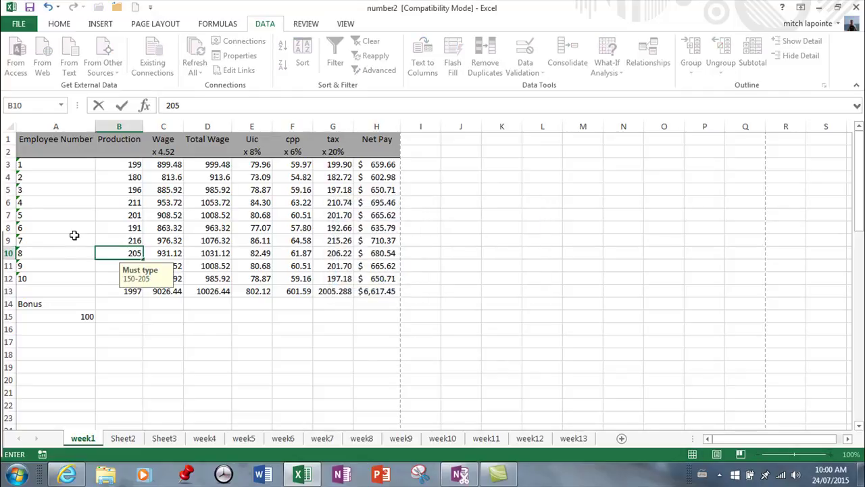
key(Return)
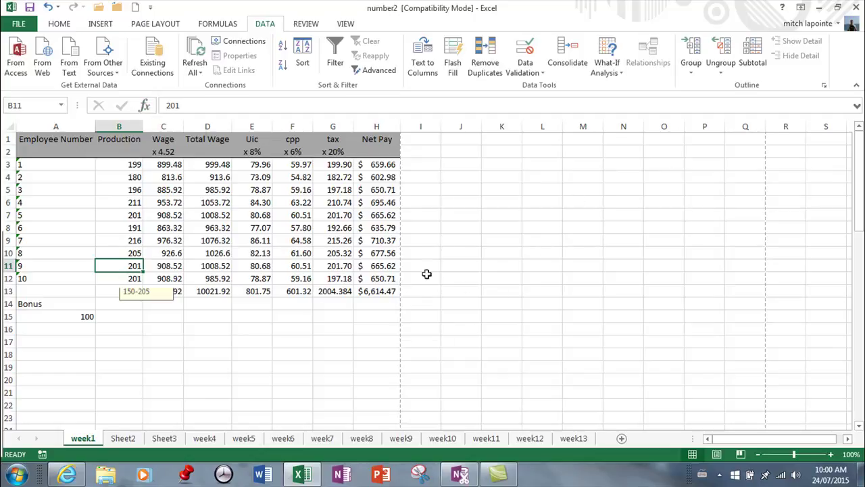
Find and select all cells on the week1 sheet that have data validation, and return to the data tools.
click(70, 22)
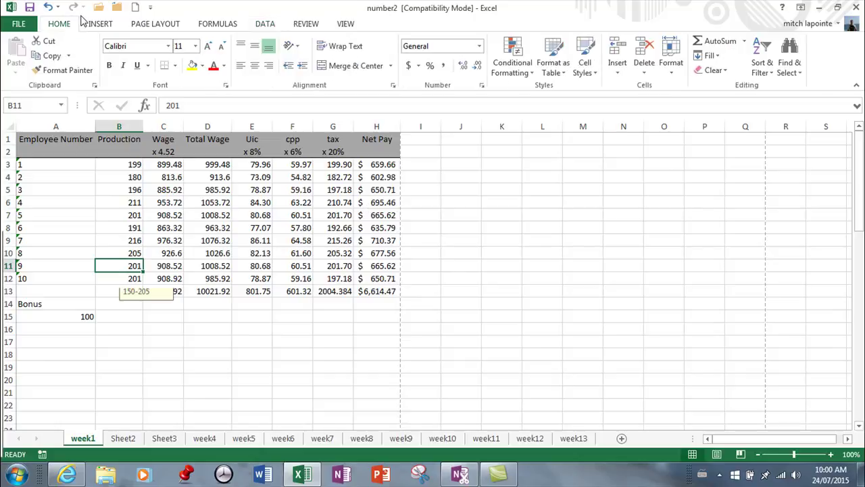
click(789, 67)
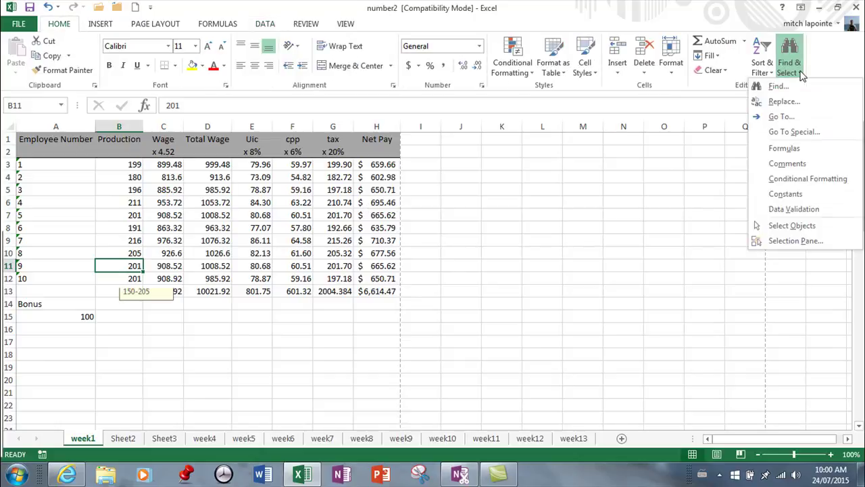
click(788, 209)
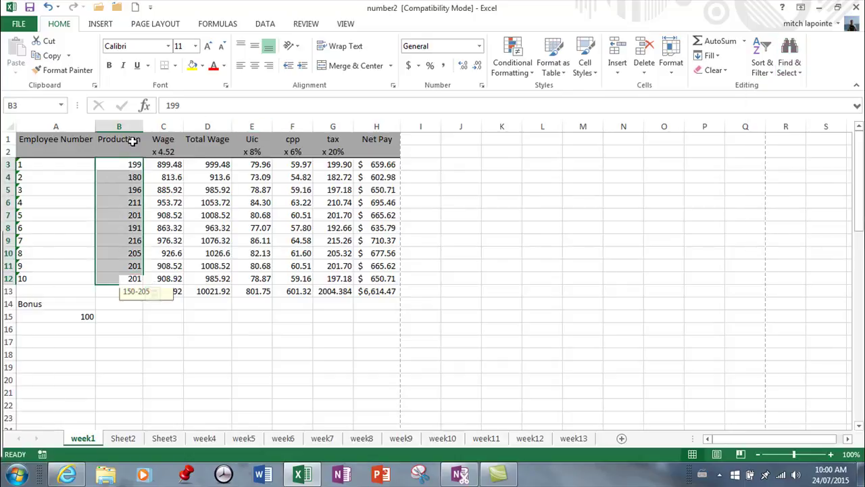
click(265, 24)
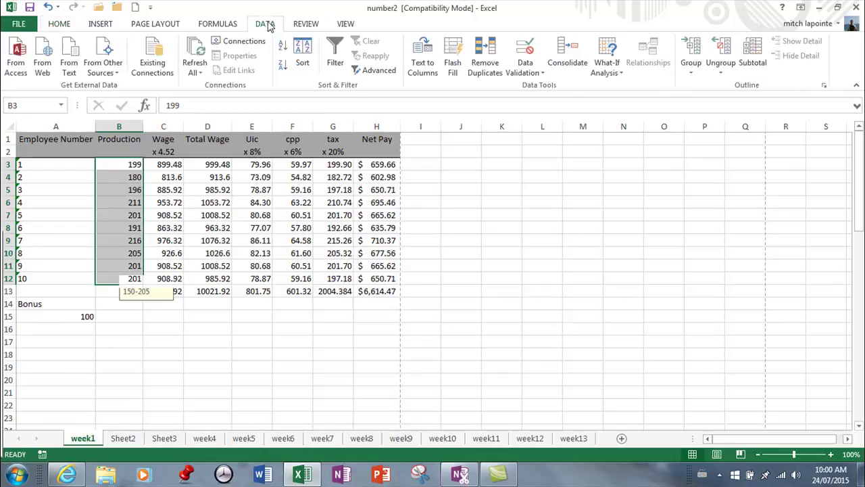
Clear all data validation settings from Production cells B3:B12, erasing the mixed validation types, and check cell B5 for an input message.
click(539, 73)
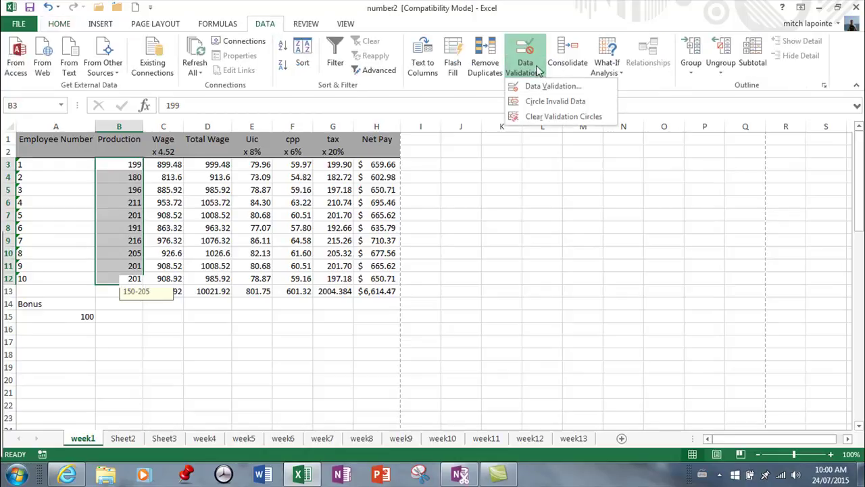
click(545, 87)
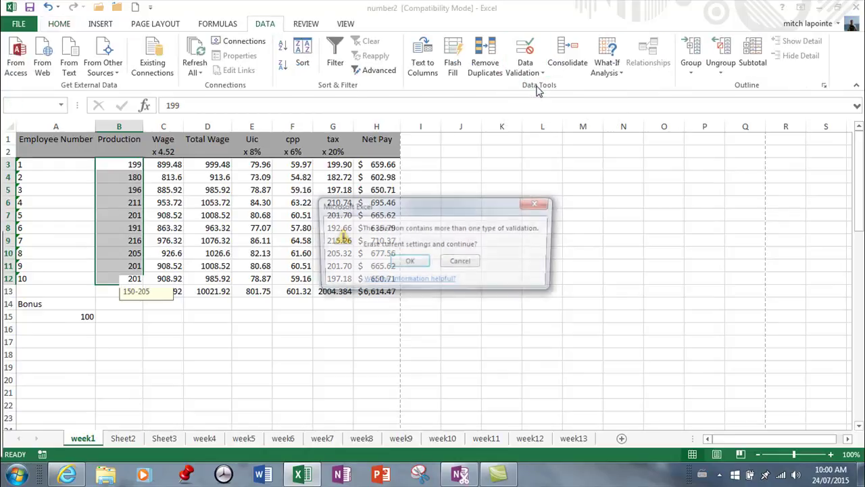
click(412, 261)
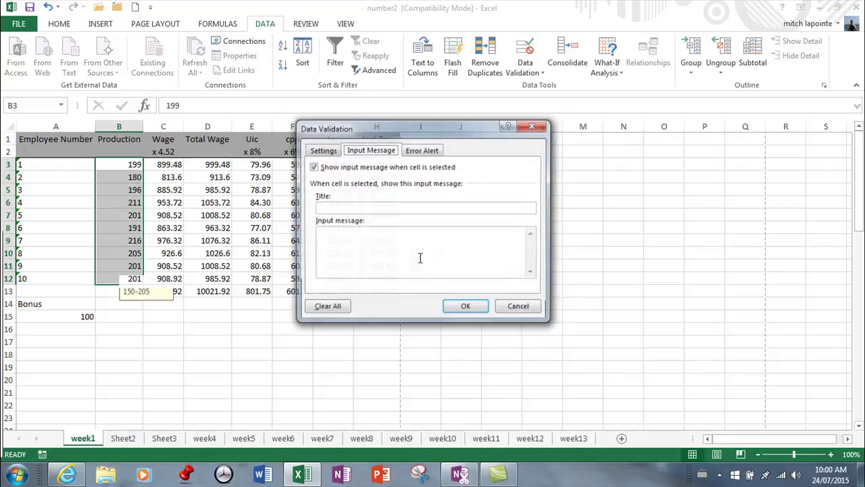
click(324, 151)
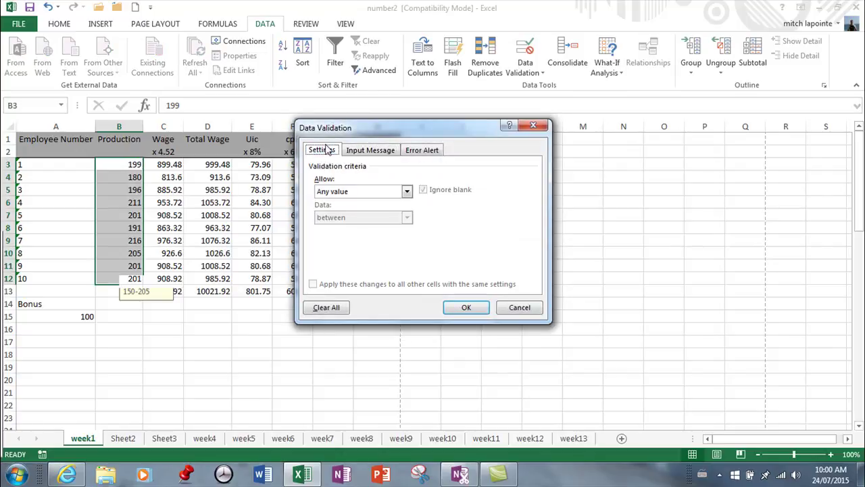
click(324, 309)
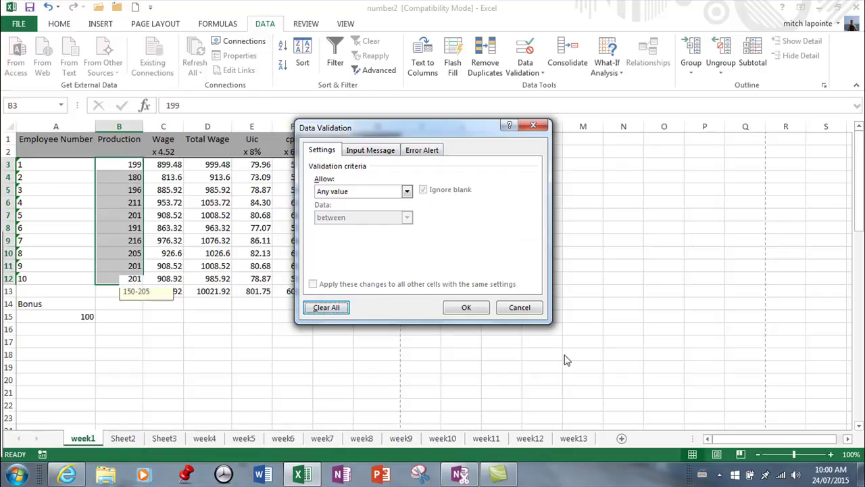
click(466, 308)
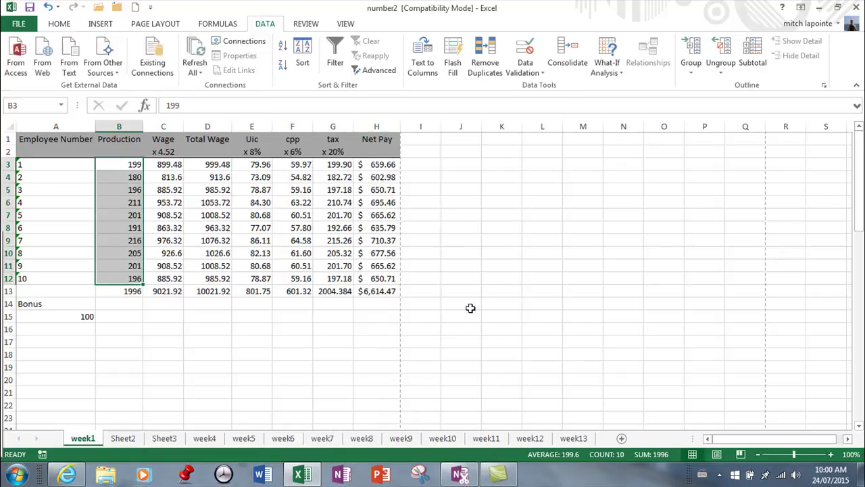
click(135, 191)
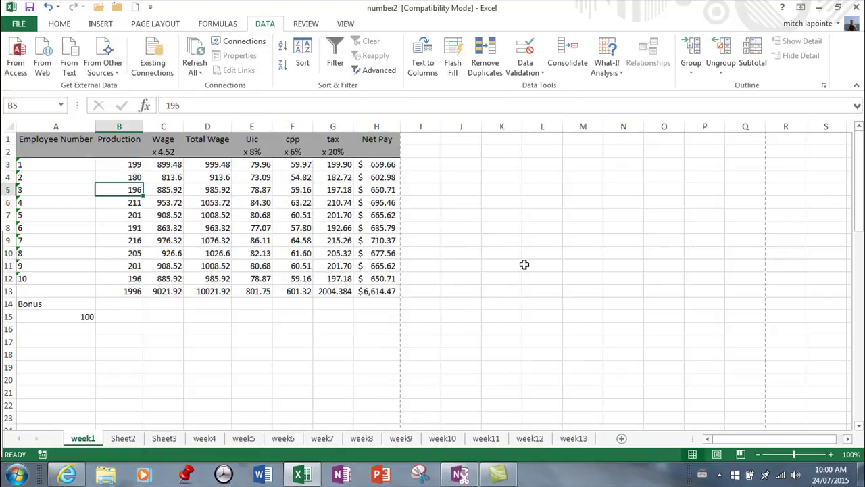